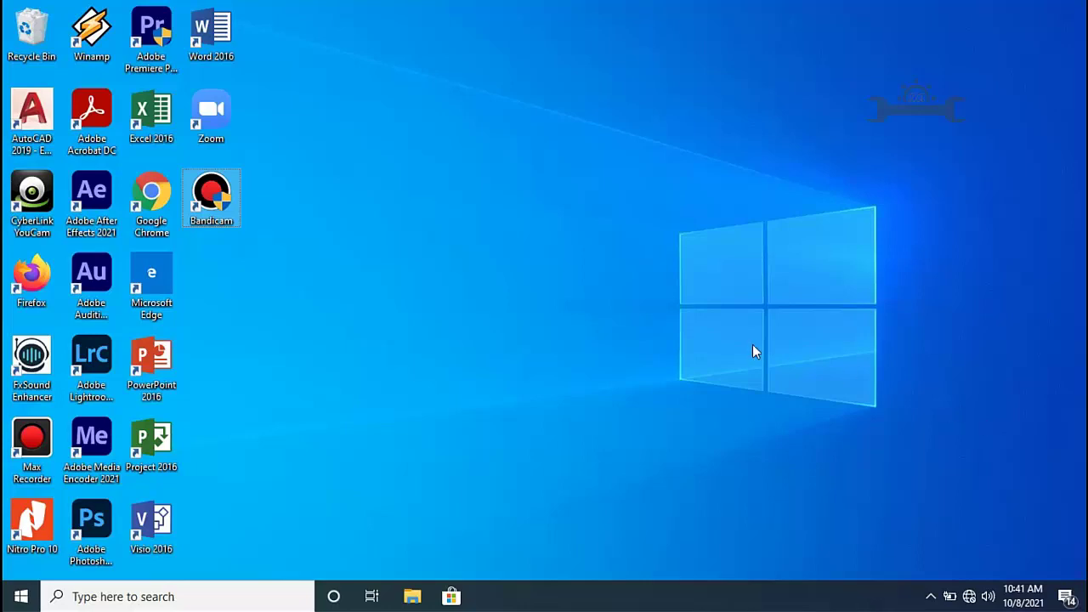
Step: Launch Premiere Pro and continue past the unsupported Intel UHD Graphics 620 driver warning
{"action": "double_click", "coordinate": [150, 62]}
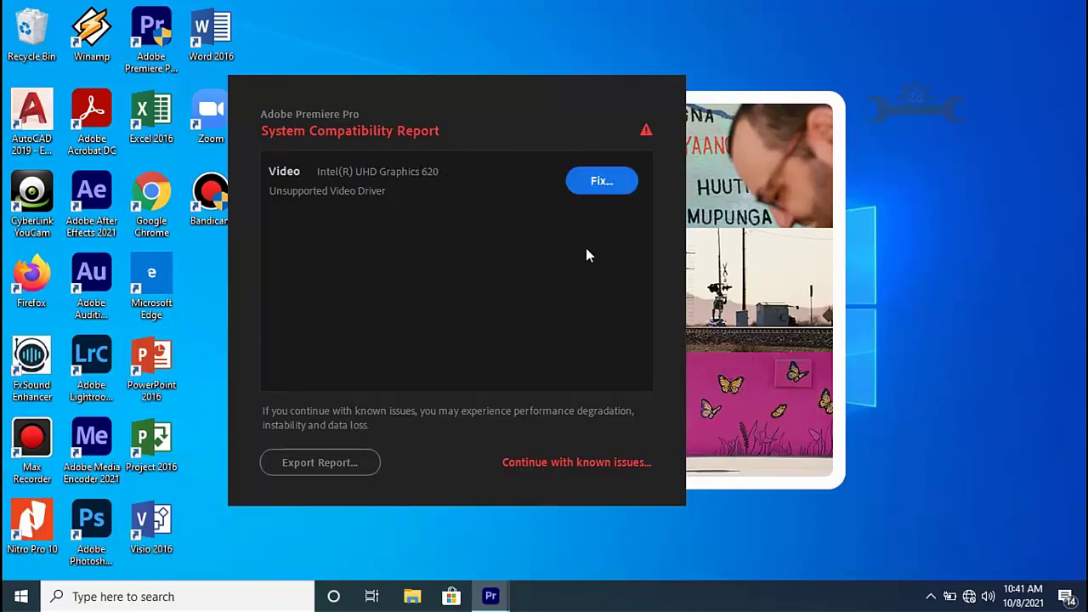
{"action": "left_click", "coordinate": [554, 463]}
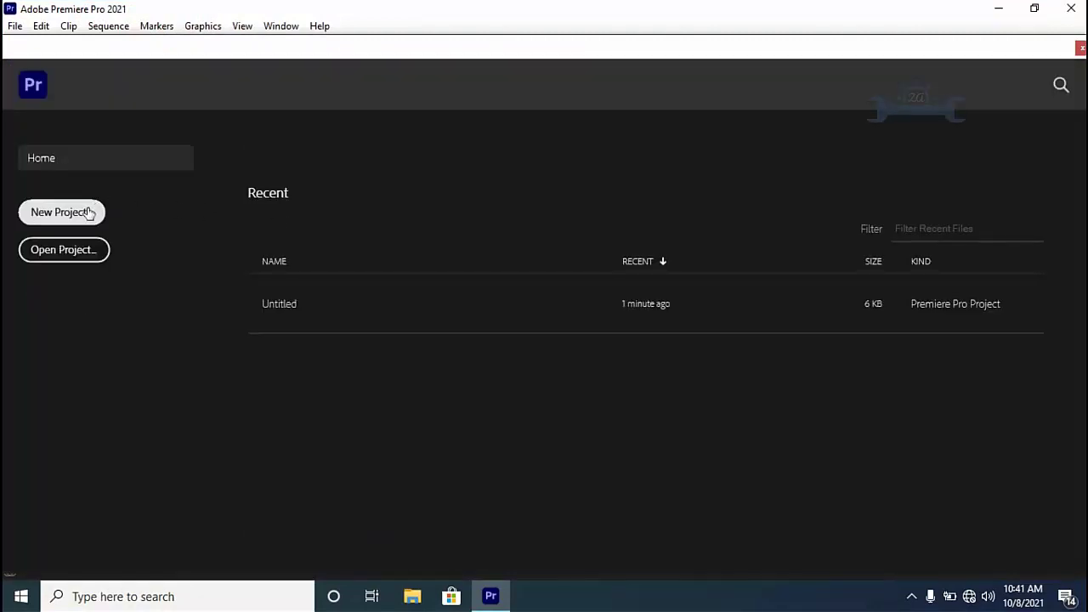
Step: Create a new Untitled project overwriting the existing one, then close Premiere Pro
{"action": "left_click", "coordinate": [87, 210]}
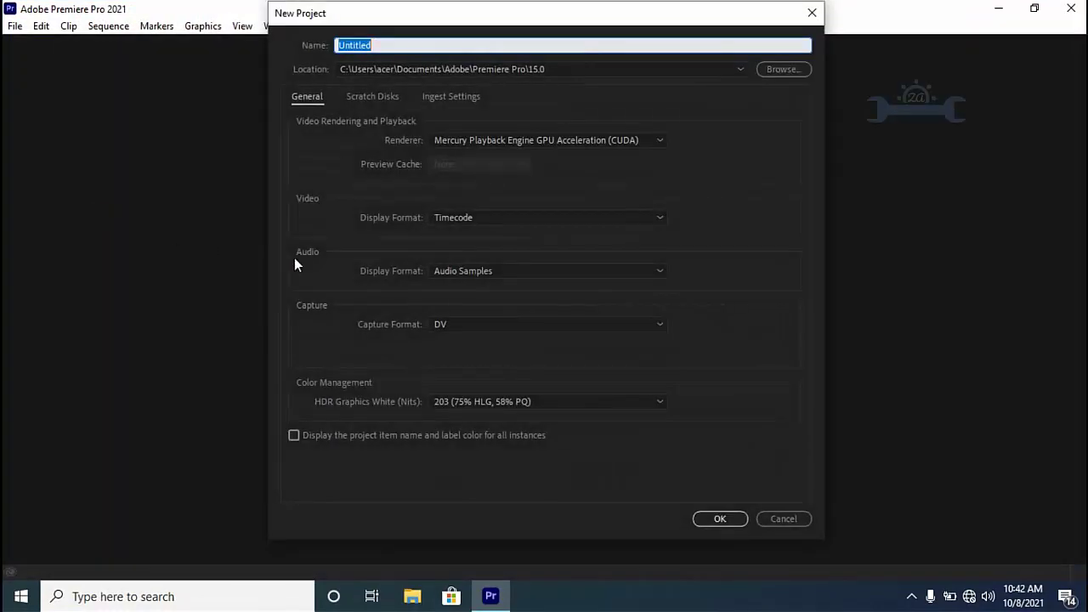
{"action": "left_click", "coordinate": [715, 520]}
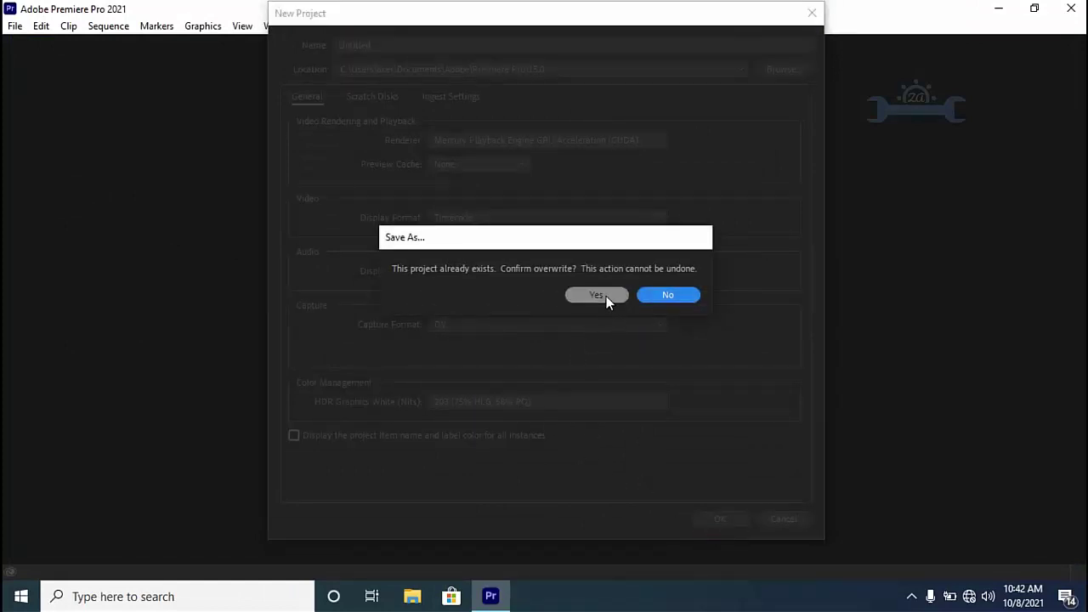
{"action": "left_click", "coordinate": [606, 296]}
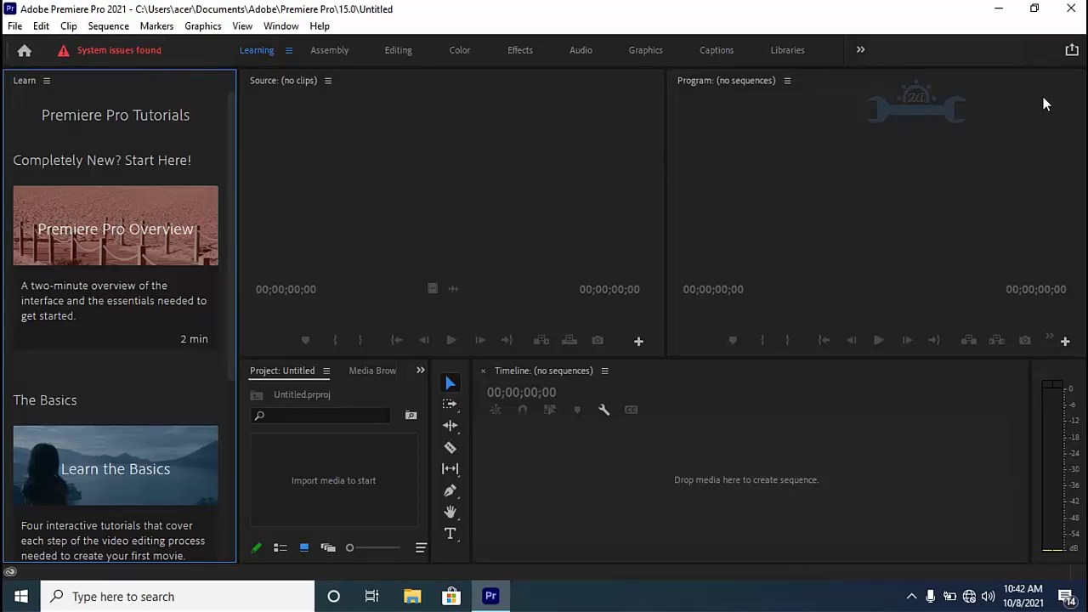
{"action": "left_click", "coordinate": [1074, 11]}
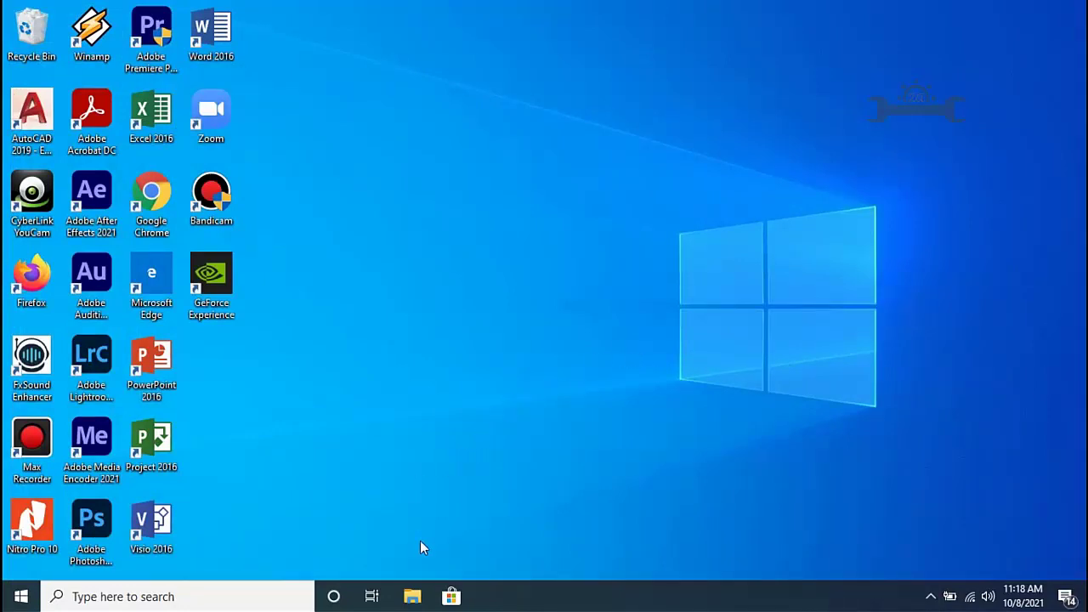
Step: Open Device Manager through This PC's system properties in File Explorer
{"action": "left_click", "coordinate": [412, 595]}
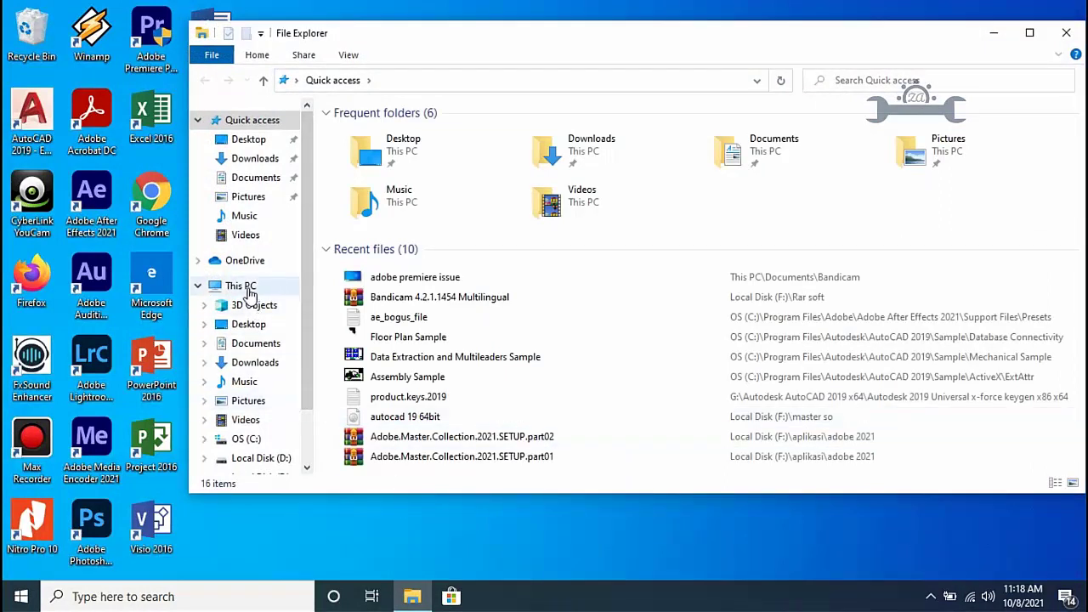
{"action": "right_click", "coordinate": [249, 293]}
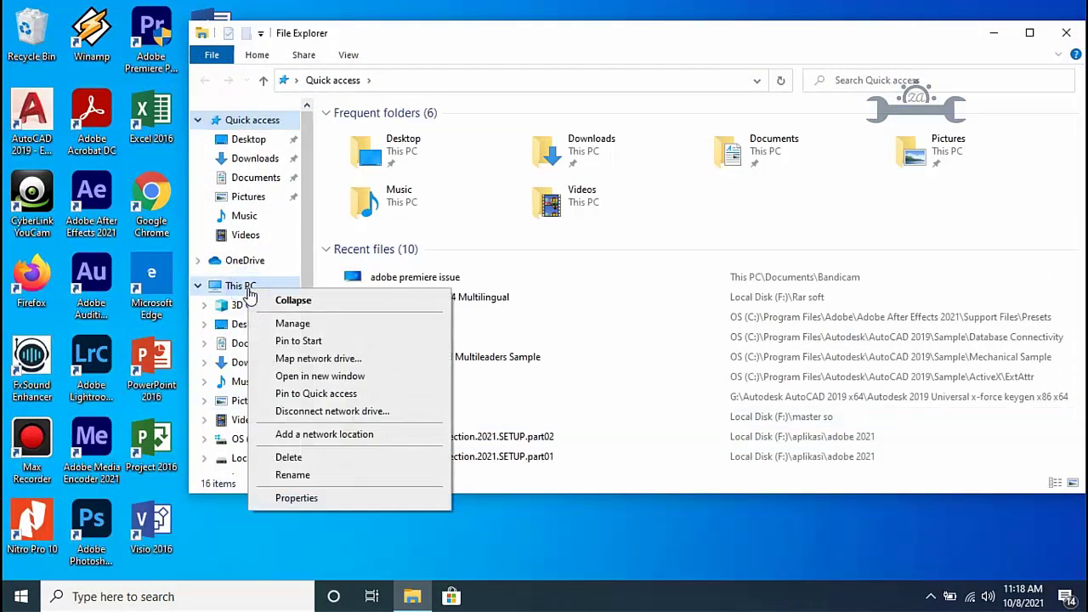
{"action": "left_click", "coordinate": [299, 499]}
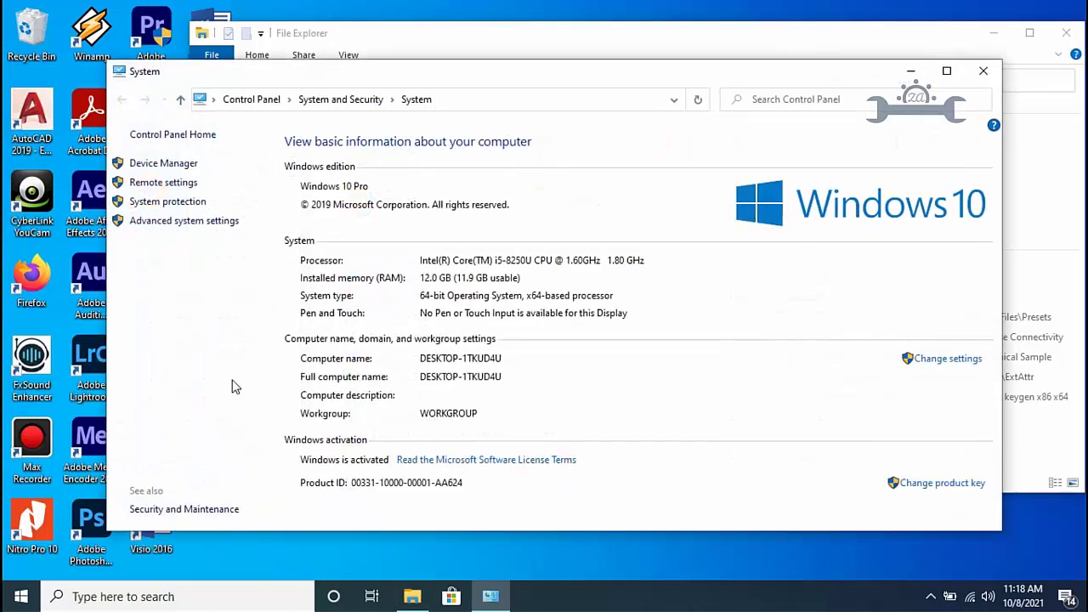
{"action": "left_click", "coordinate": [183, 165]}
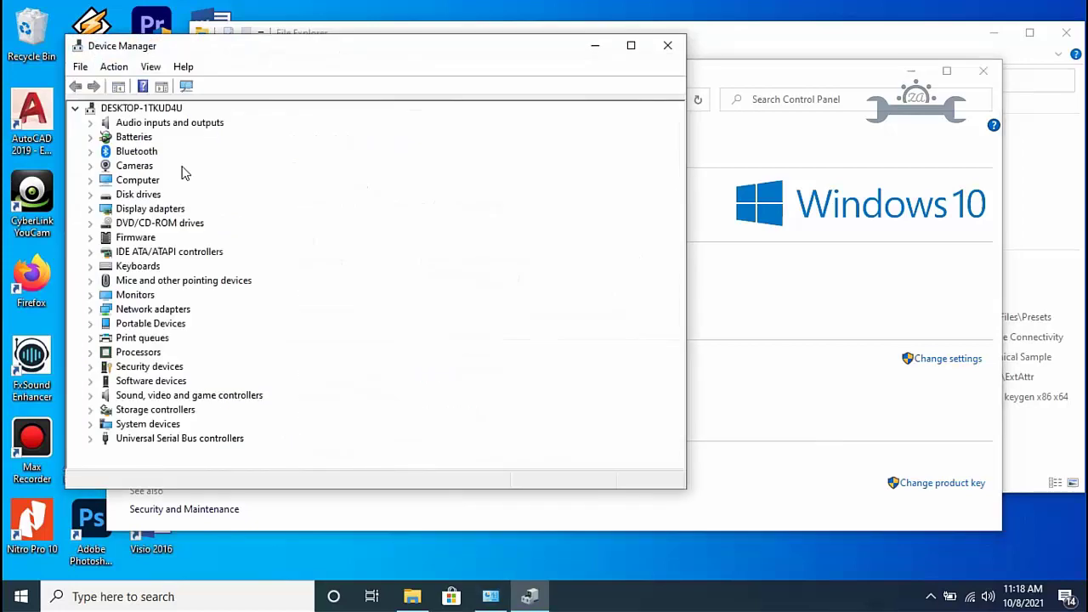
Step: Search automatically for an updated driver for the Intel UHD Graphics 620 display adapter
{"action": "left_click", "coordinate": [90, 208]}
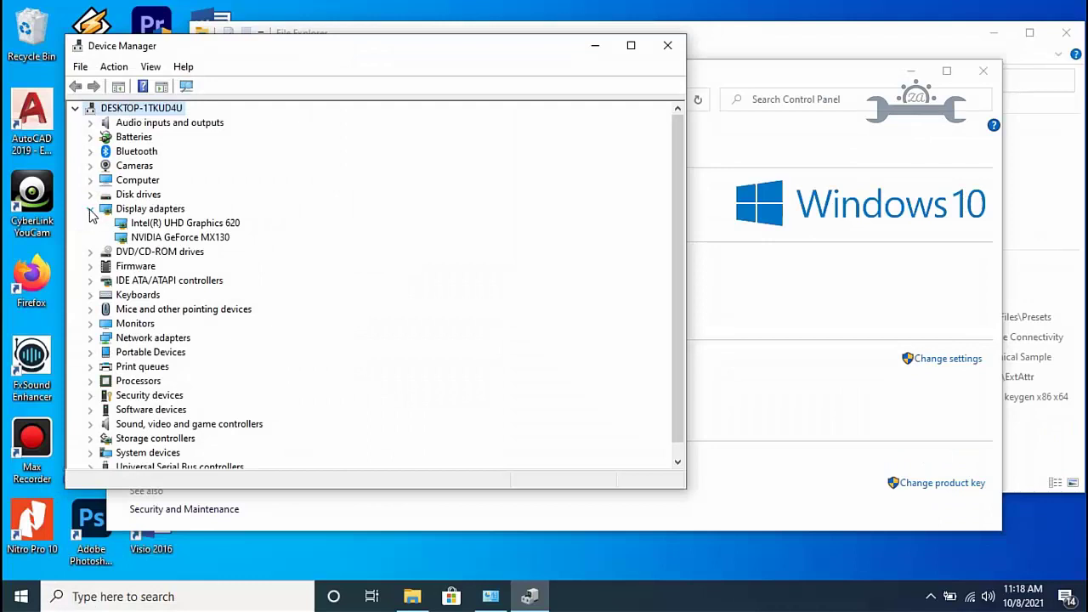
{"action": "right_click", "coordinate": [198, 228]}
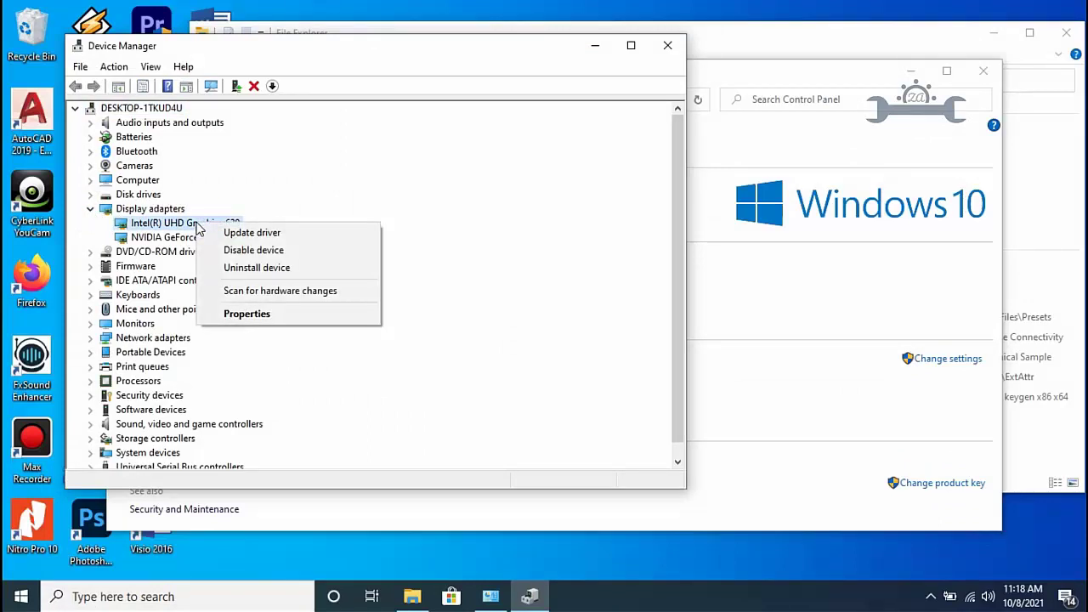
{"action": "left_click", "coordinate": [255, 234]}
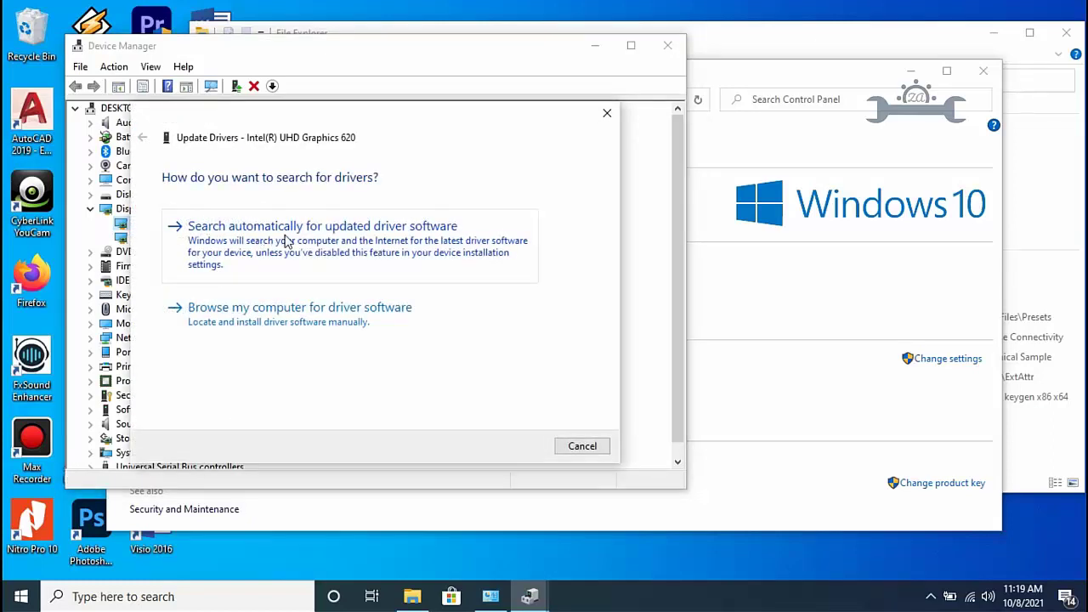
{"action": "left_click", "coordinate": [301, 238]}
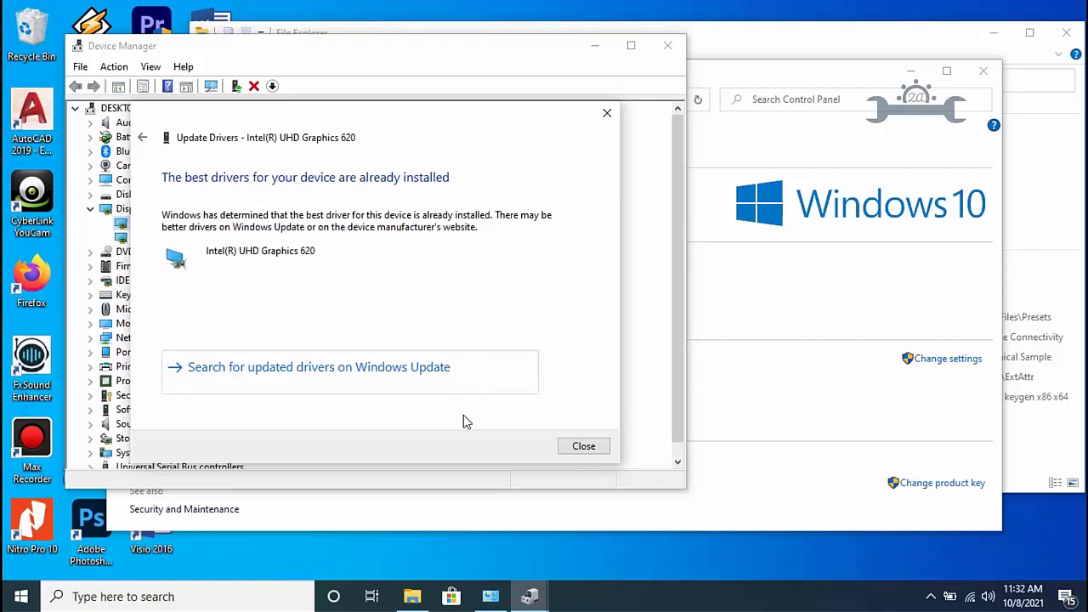
Step: Check Windows Update for newer drivers, then close Settings, Device Manager, System and File Explorer
{"action": "left_click", "coordinate": [429, 372]}
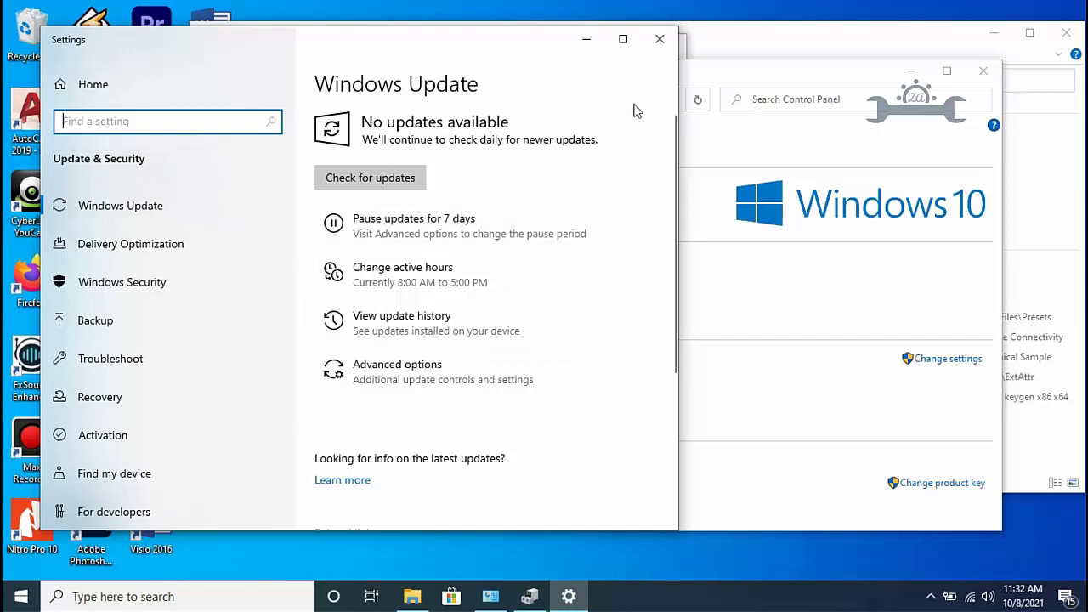
{"action": "left_click", "coordinate": [662, 42]}
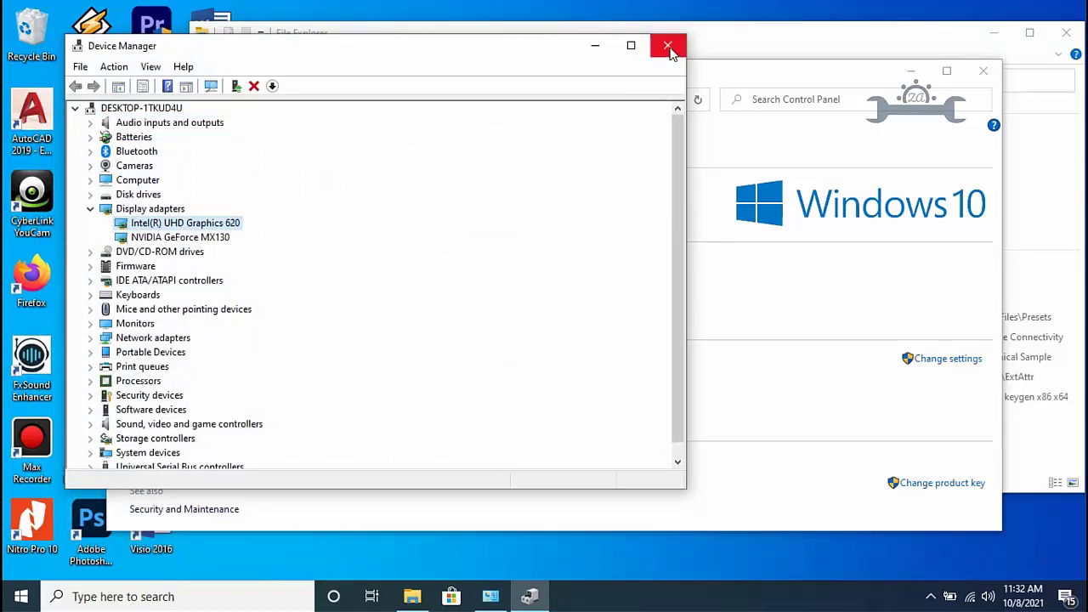
{"action": "left_click", "coordinate": [668, 45]}
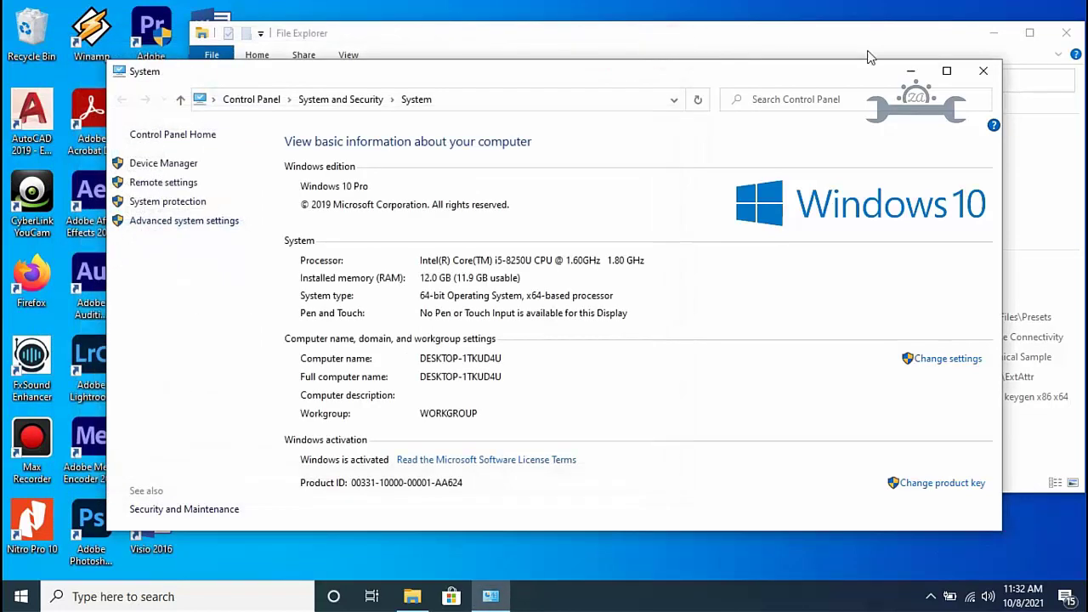
{"action": "left_click", "coordinate": [987, 75]}
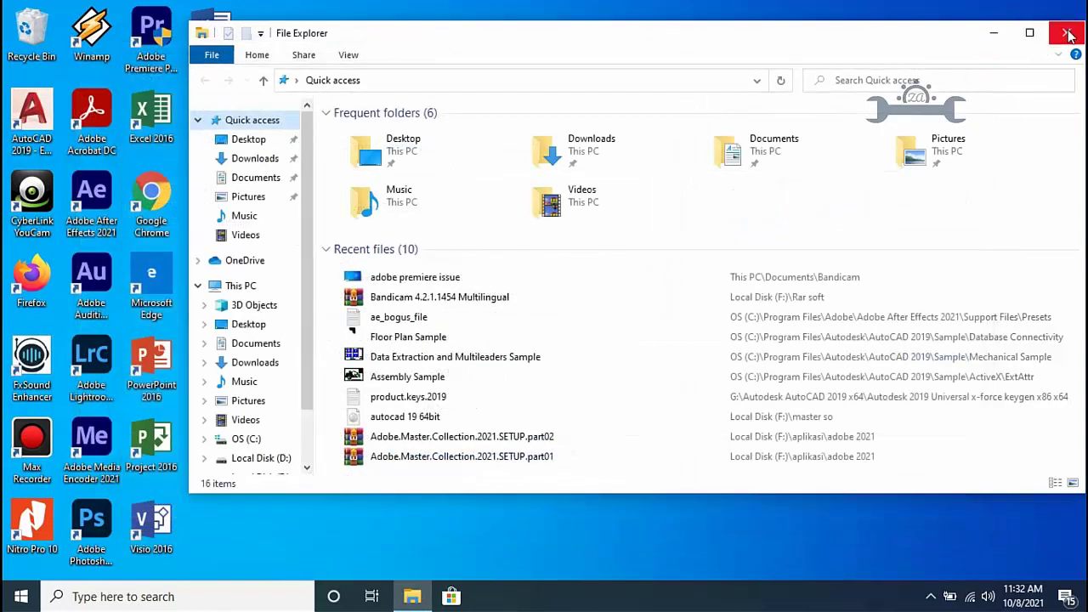
{"action": "left_click", "coordinate": [1066, 34]}
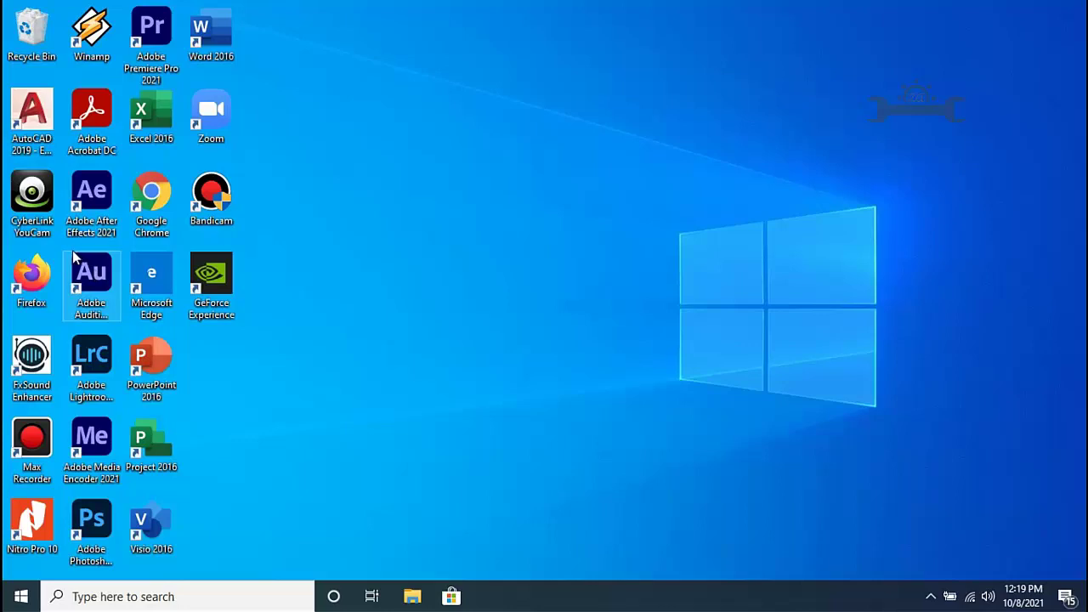
Step: Launch Firefox, skip the default-browser prompt, and Google 'download intel hd graphics 620'
{"action": "double_click", "coordinate": [31, 279]}
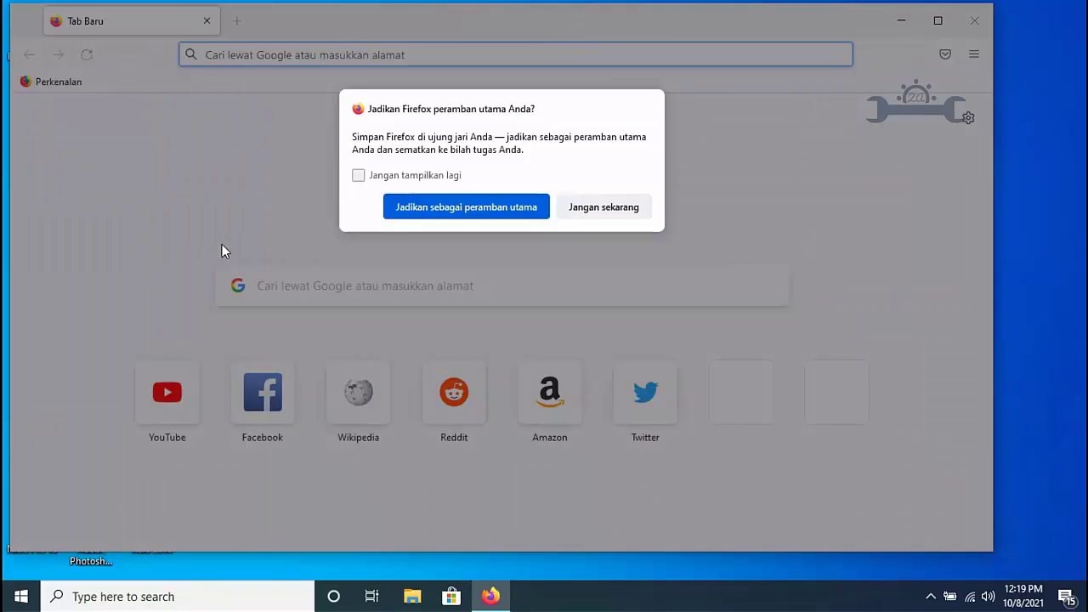
{"action": "left_click", "coordinate": [594, 213]}
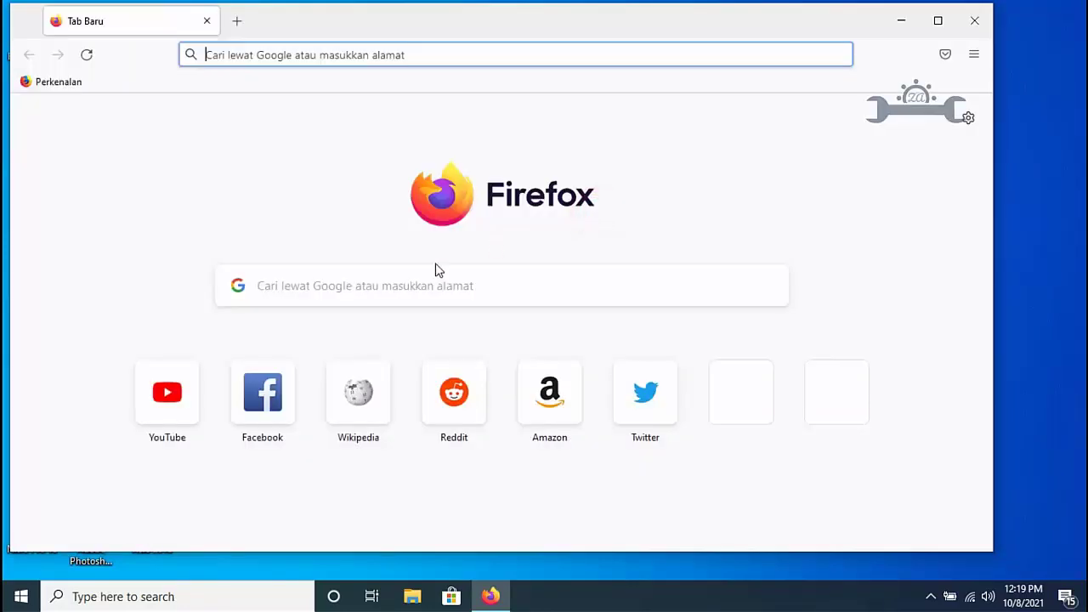
{"action": "left_click", "coordinate": [408, 283]}
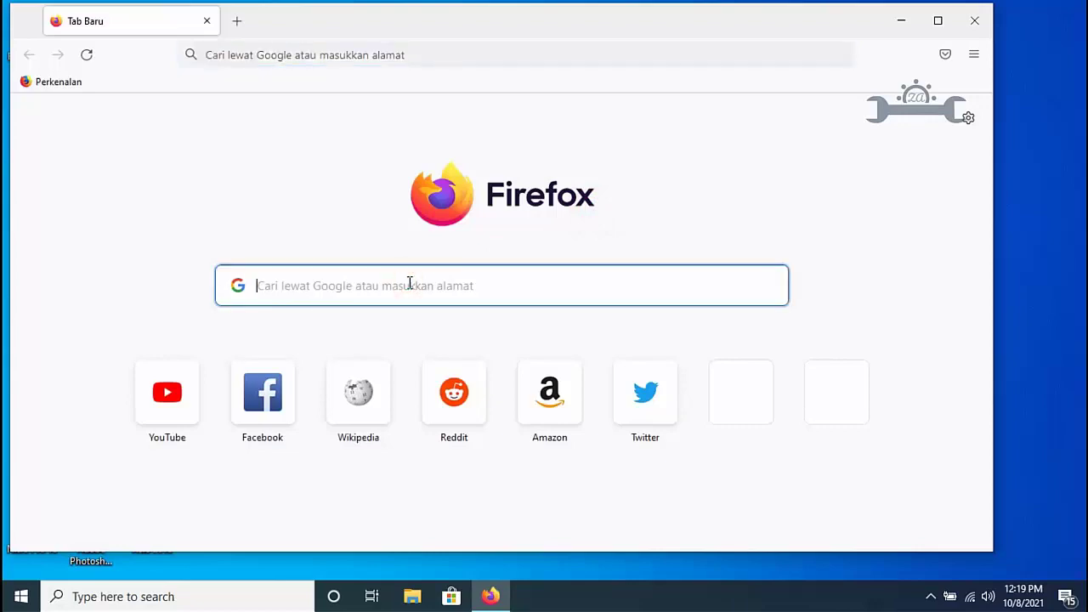
{"action": "type", "text": "downl"}
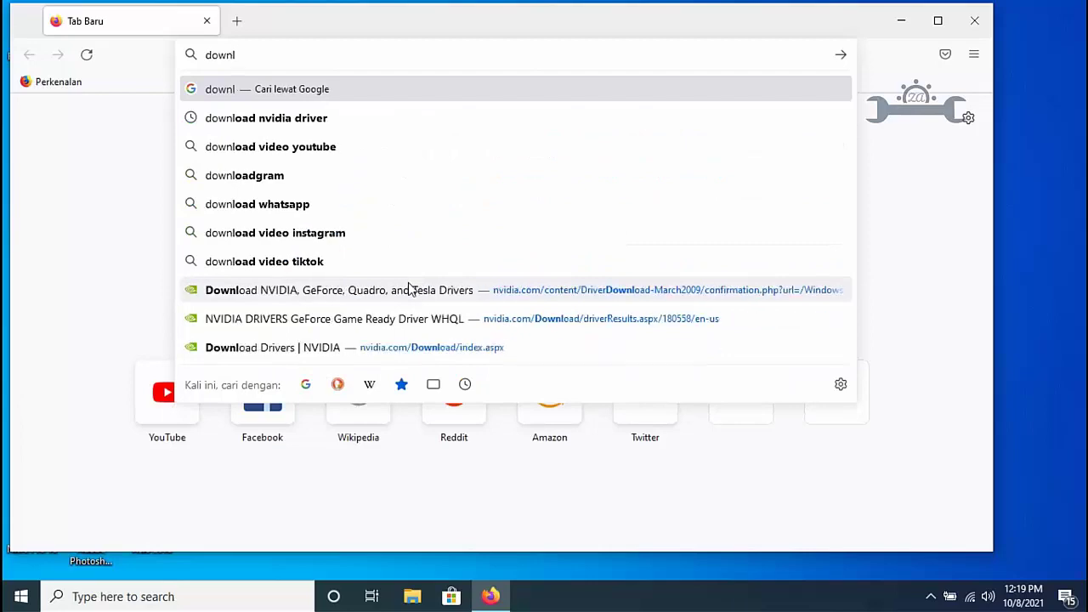
{"action": "type", "text": "oad"}
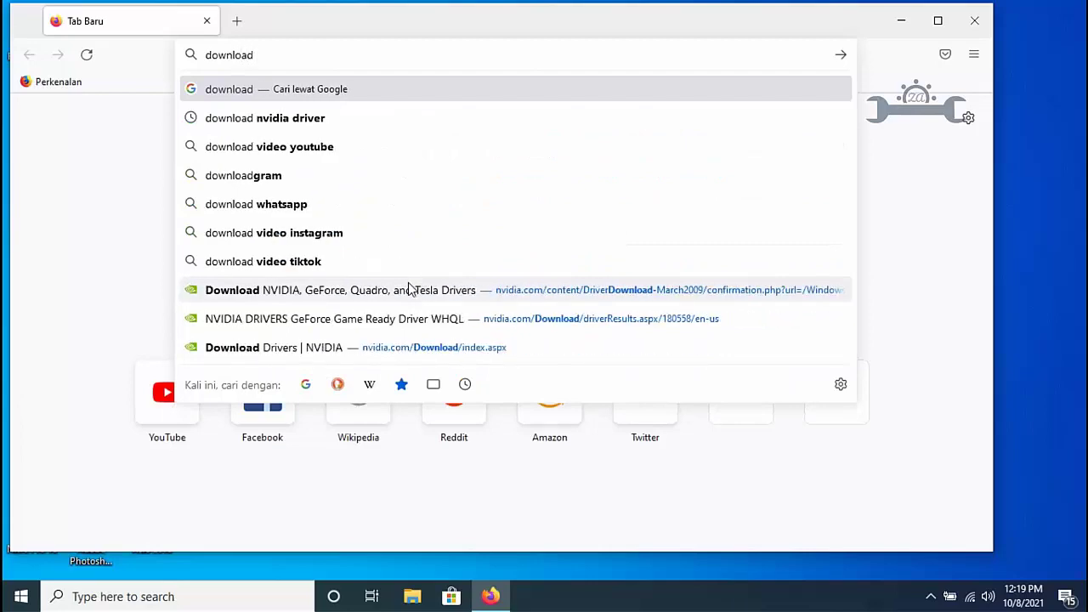
{"action": "type", "text": " inte"}
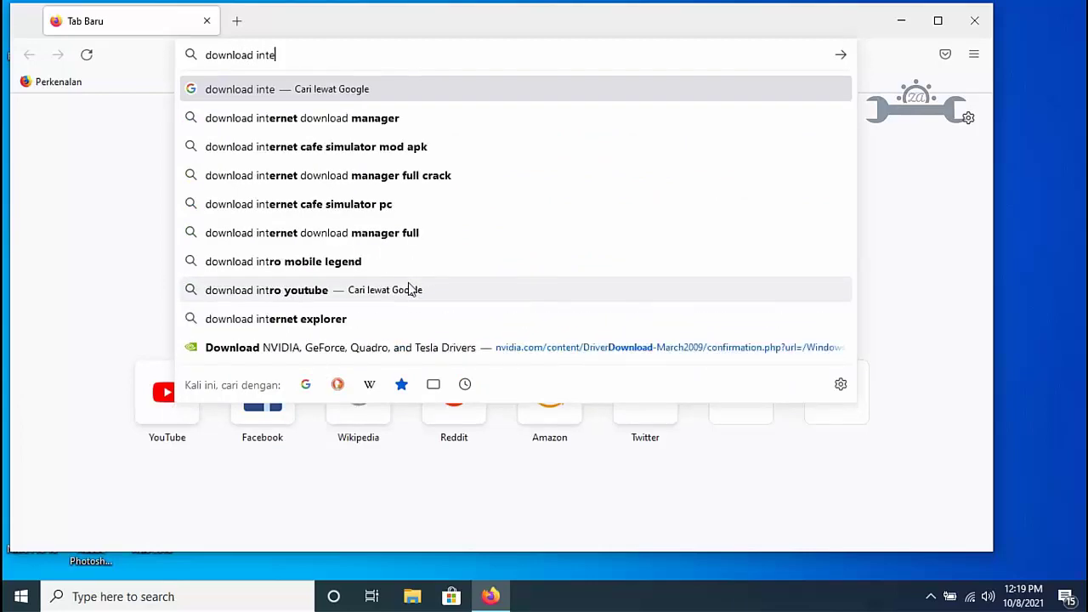
{"action": "type", "text": "l"}
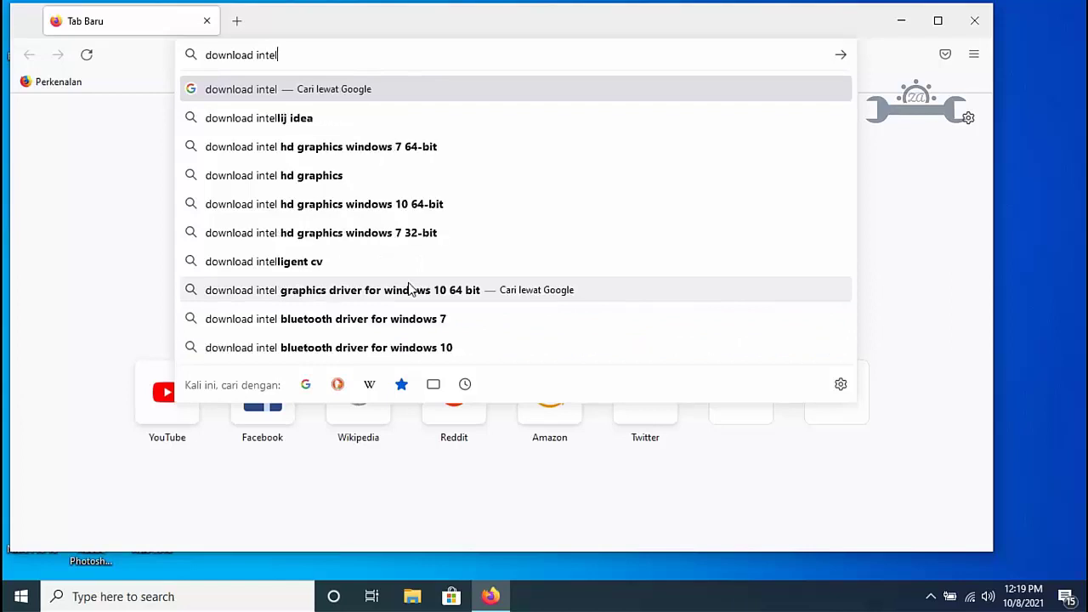
{"action": "type", "text": "hd"}
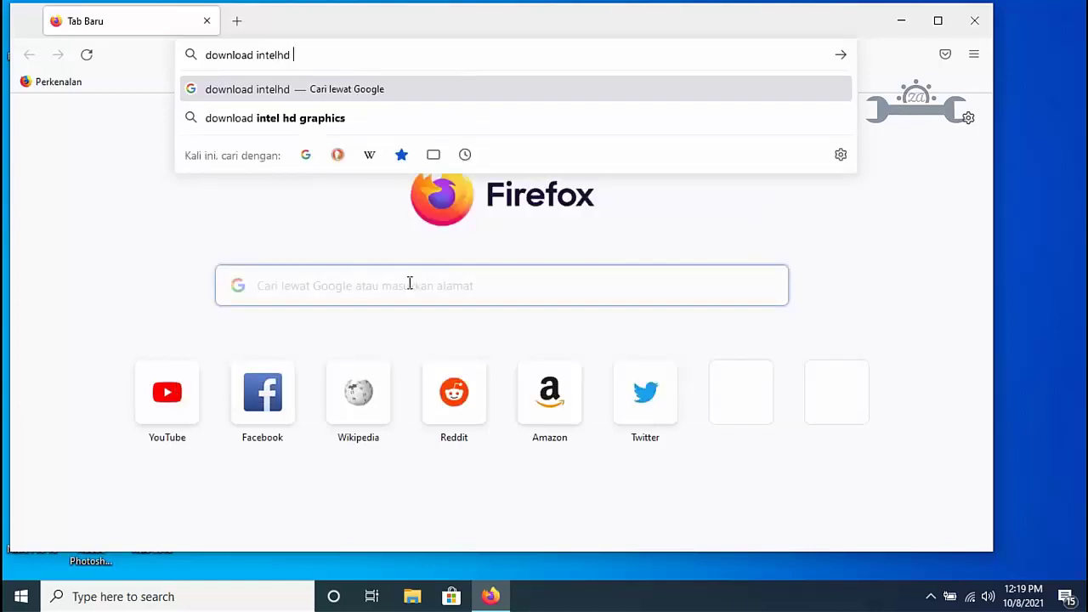
{"action": "key", "text": "BackSpace"}
{"action": "key", "text": "BackSpace"}
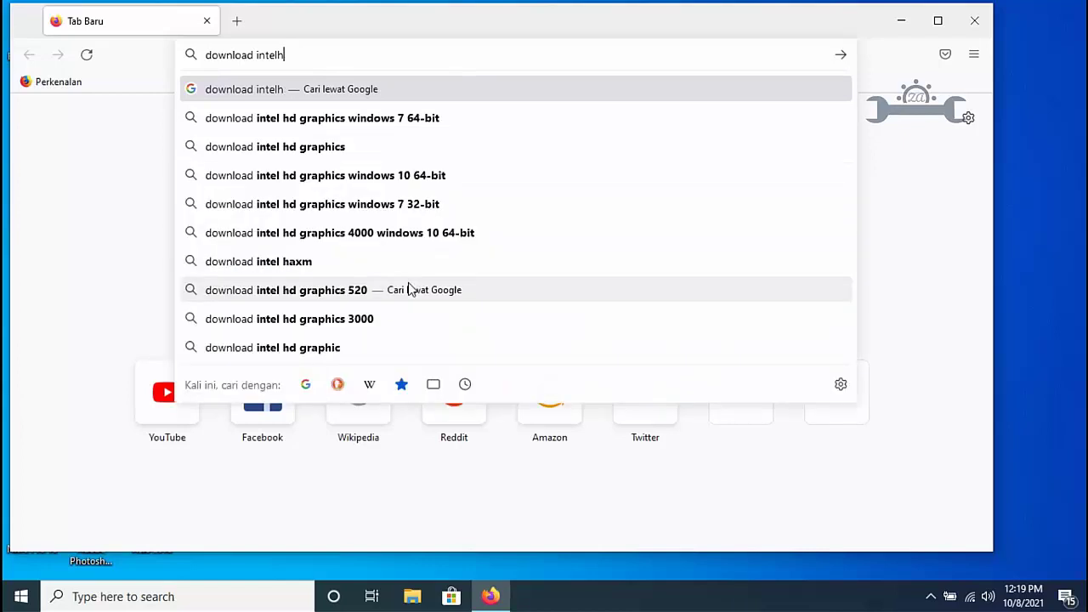
{"action": "type", "text": "d "}
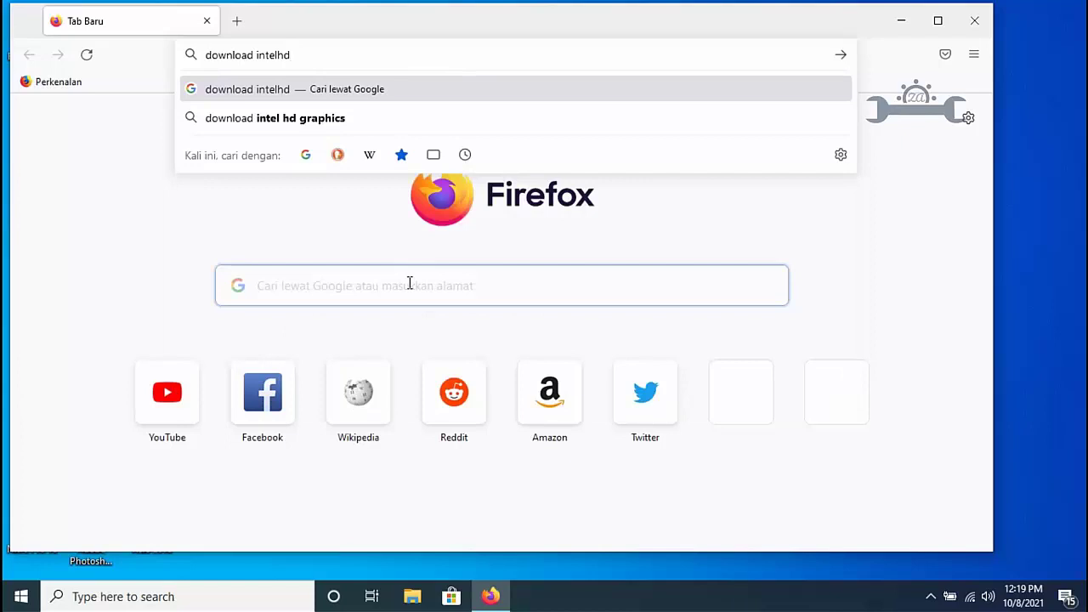
{"action": "type", "text": "gr"}
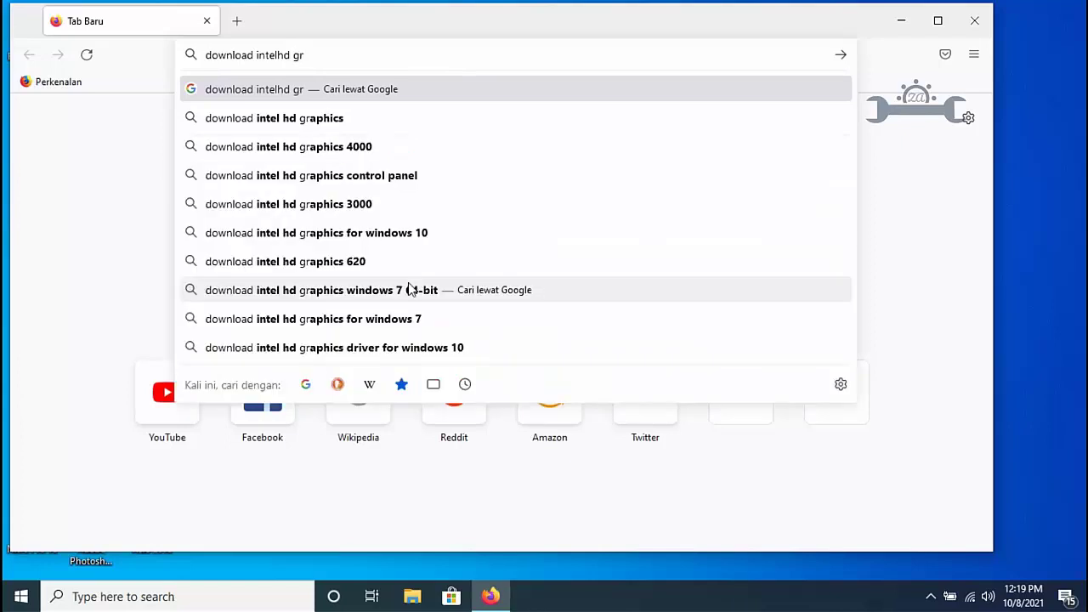
{"action": "type", "text": "aphi"}
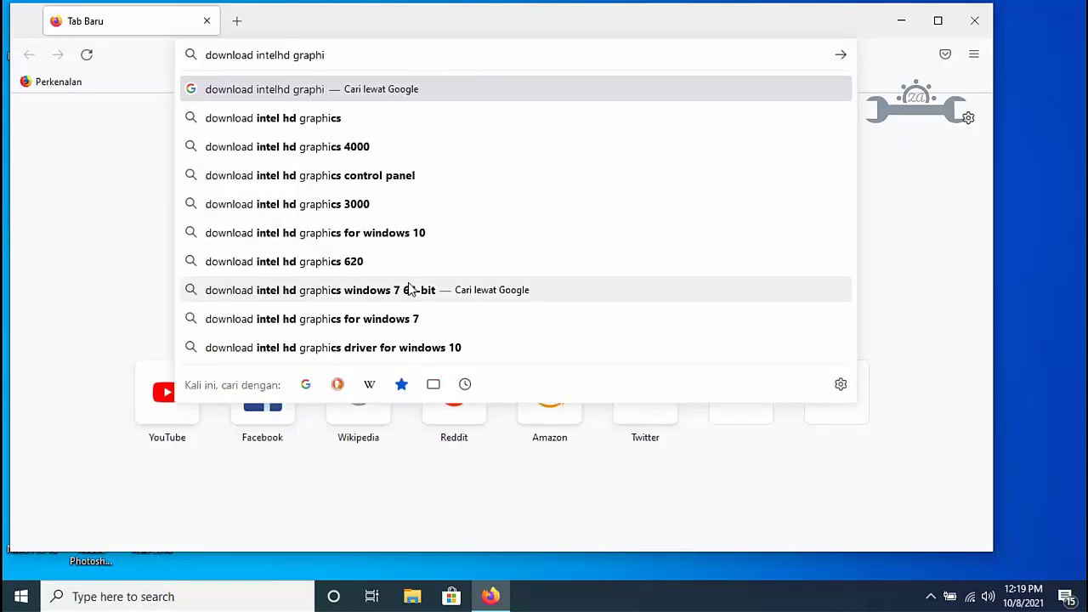
{"action": "type", "text": "cs"}
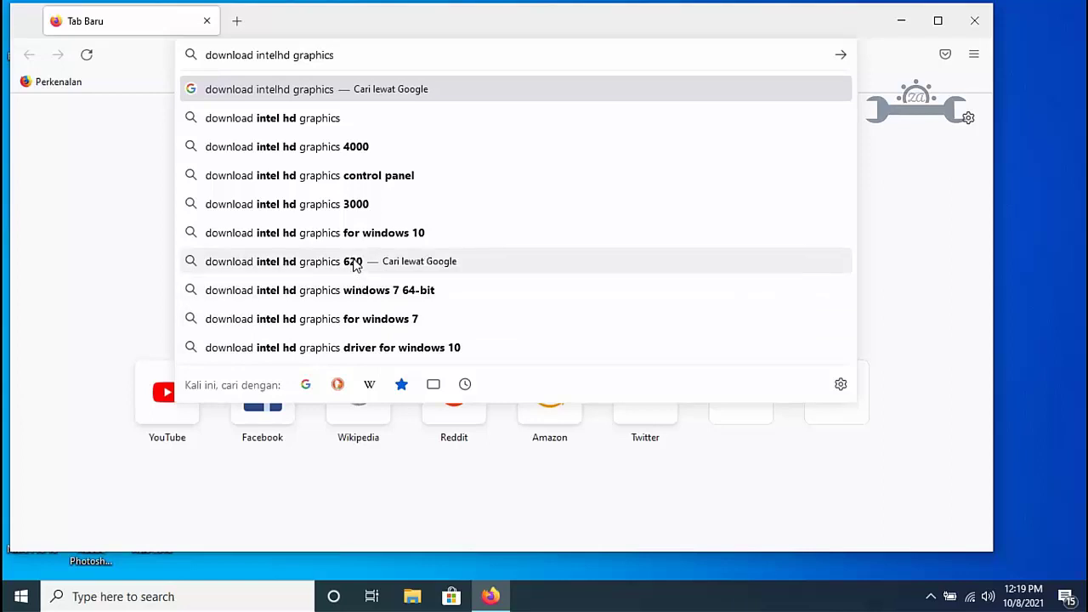
{"action": "left_click", "coordinate": [355, 263]}
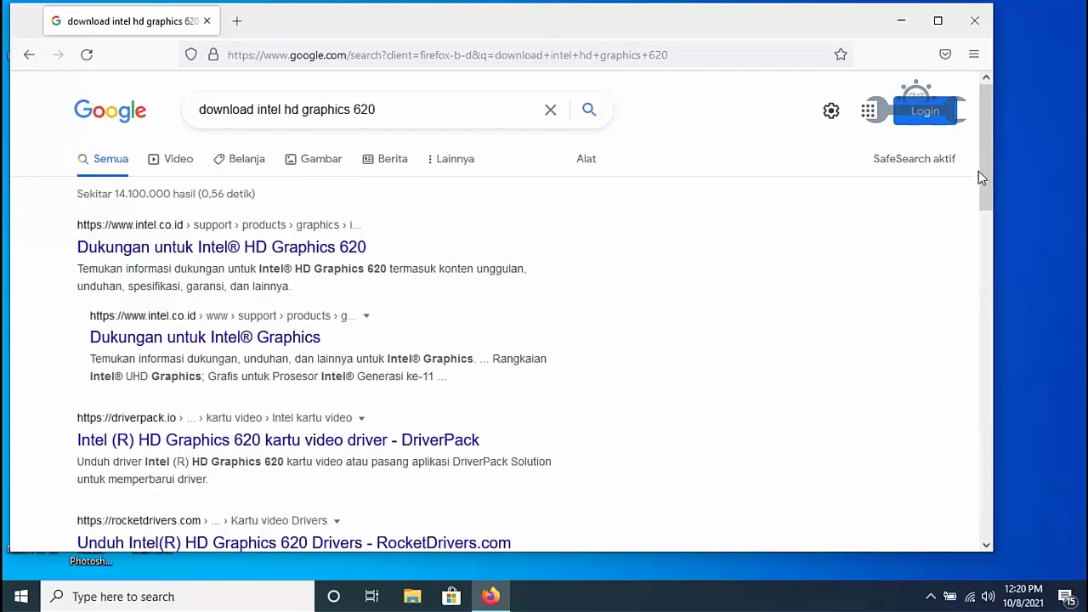
Step: Filter the search results to Setahun terakhir (past year) using the Alat time-range dropdown
{"action": "left_click_drag", "start_coordinate": [988, 167], "coordinate": [987, 192]}
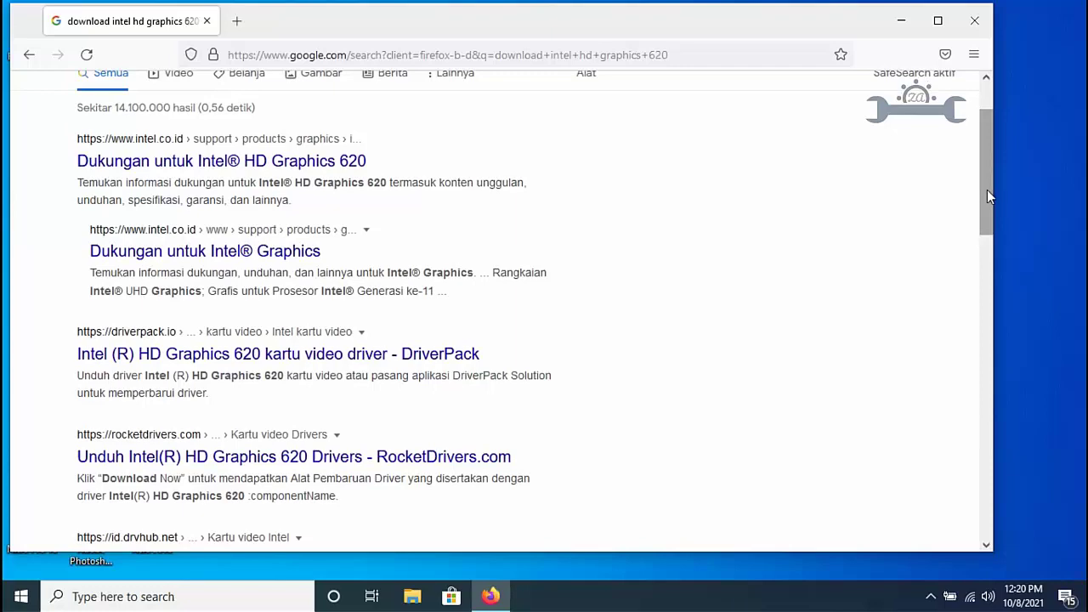
{"action": "left_click_drag", "start_coordinate": [987, 190], "coordinate": [984, 159]}
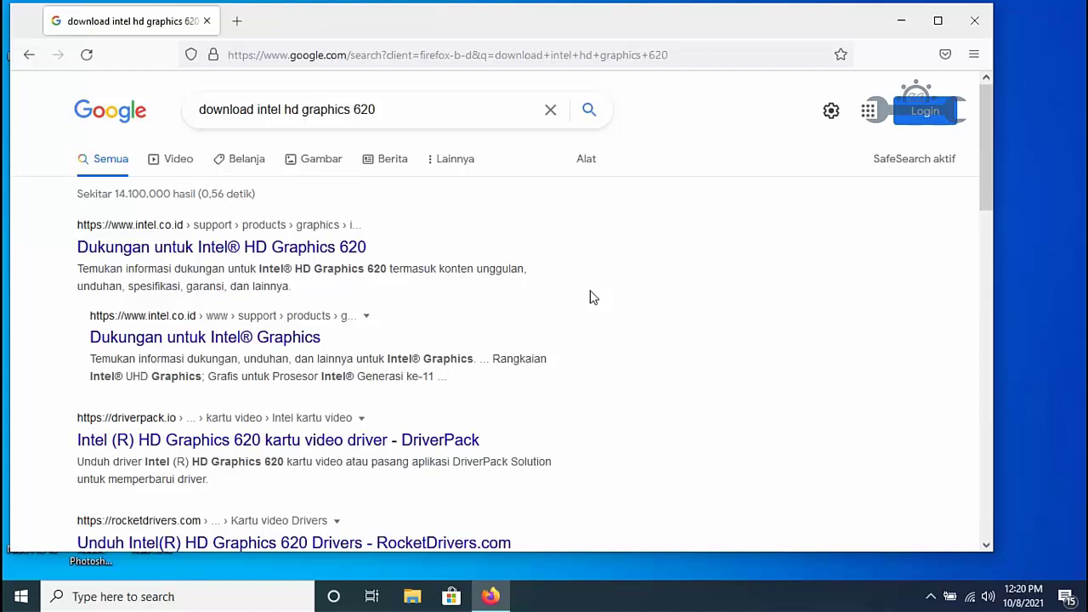
{"action": "left_click", "coordinate": [588, 162]}
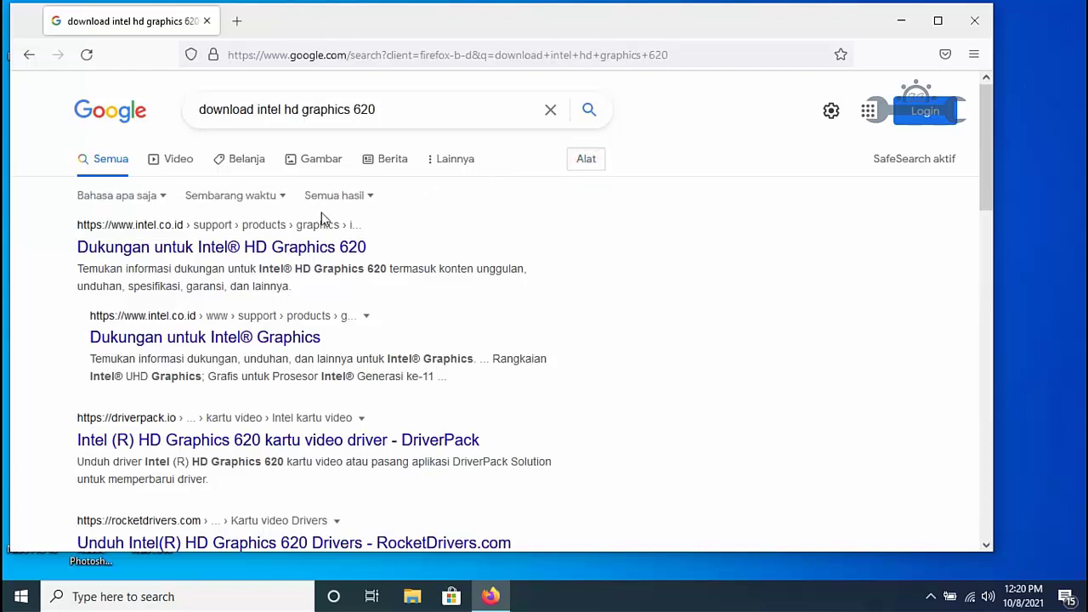
{"action": "left_click", "coordinate": [283, 200]}
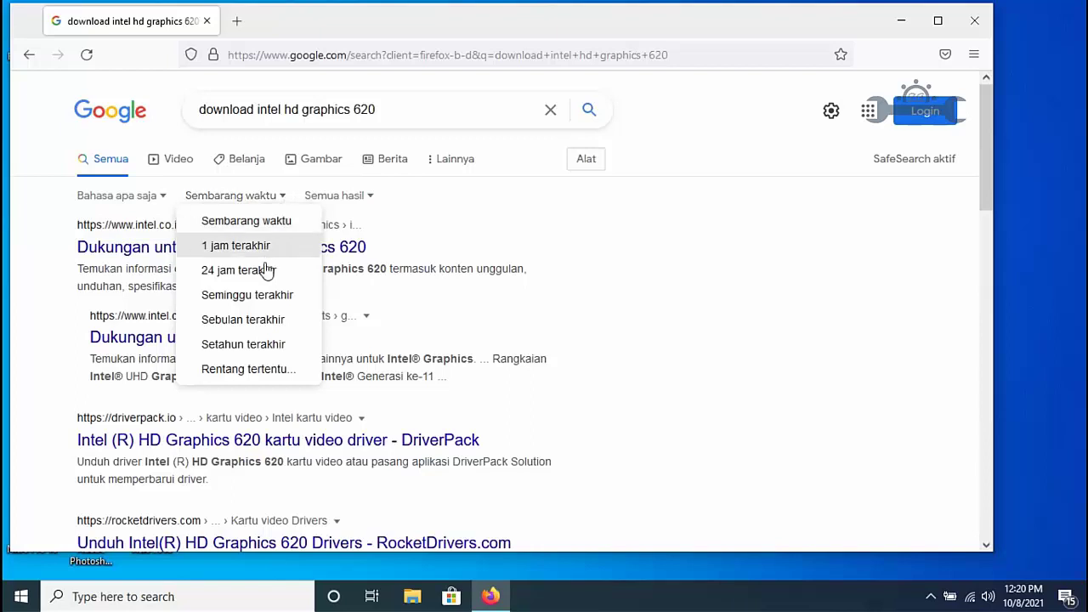
{"action": "left_click", "coordinate": [268, 345]}
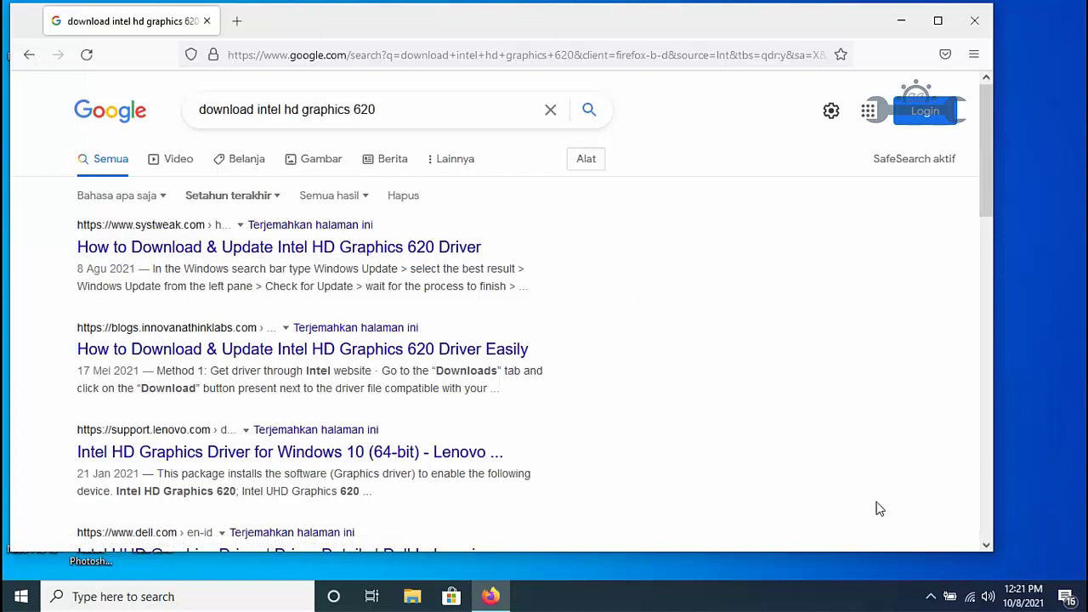
{"action": "left_click", "coordinate": [930, 597]}
{"action": "left_click", "coordinate": [930, 598]}
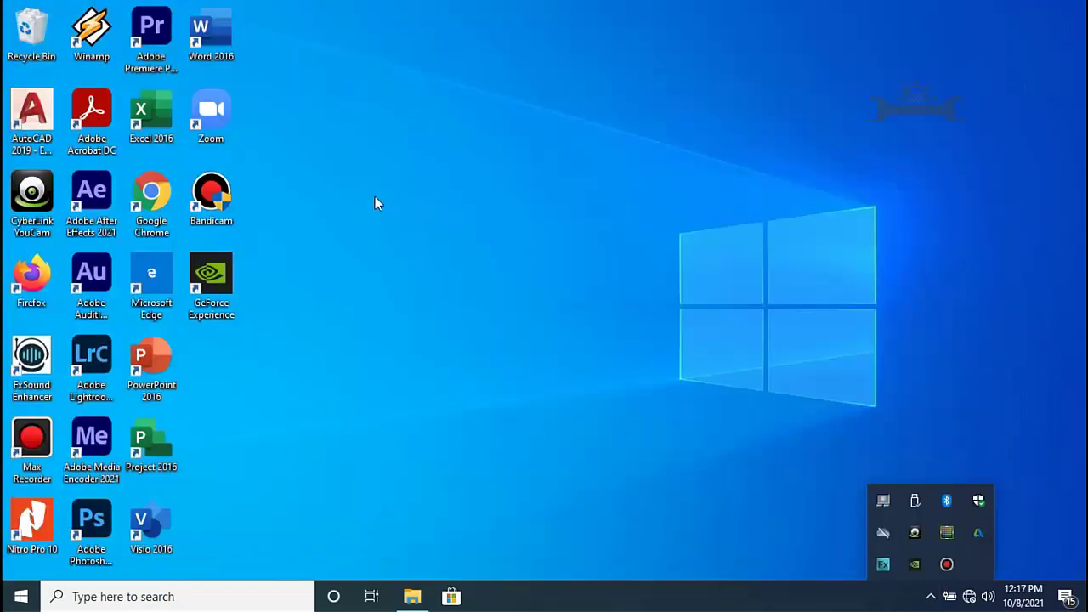
Step: Relaunch Premiere Pro and create a new Untitled project, overwriting the existing one
{"action": "double_click", "coordinate": [151, 34]}
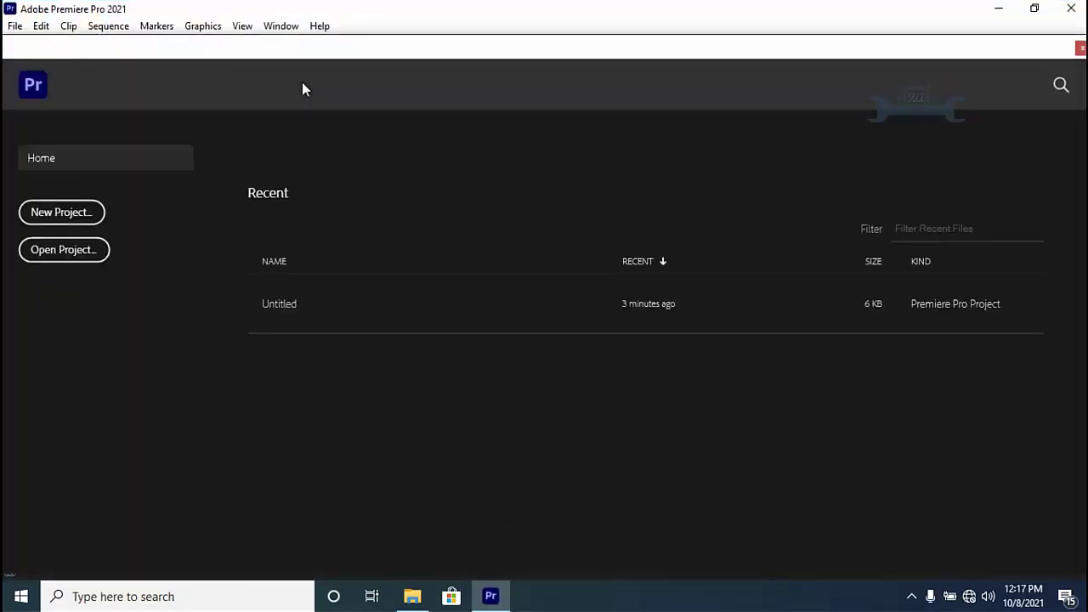
{"action": "left_click", "coordinate": [73, 212]}
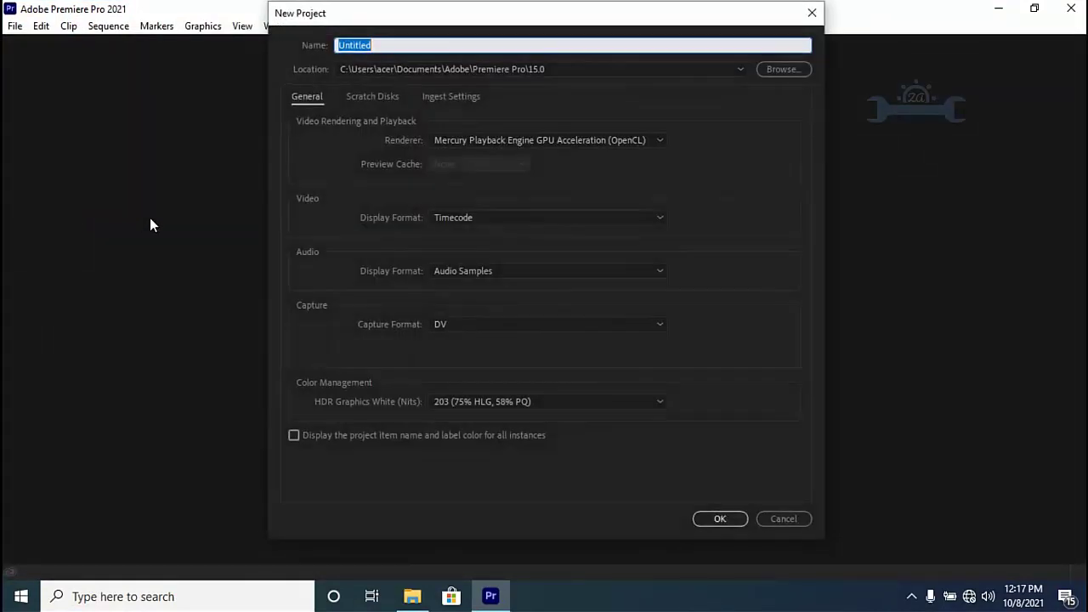
{"action": "left_click", "coordinate": [727, 520]}
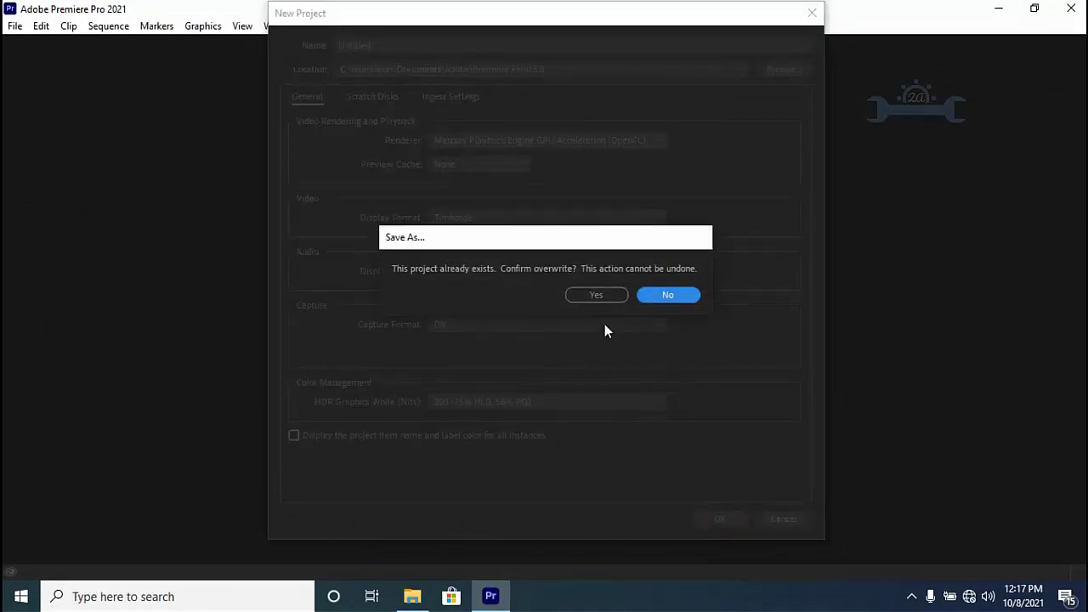
{"action": "left_click", "coordinate": [603, 294]}
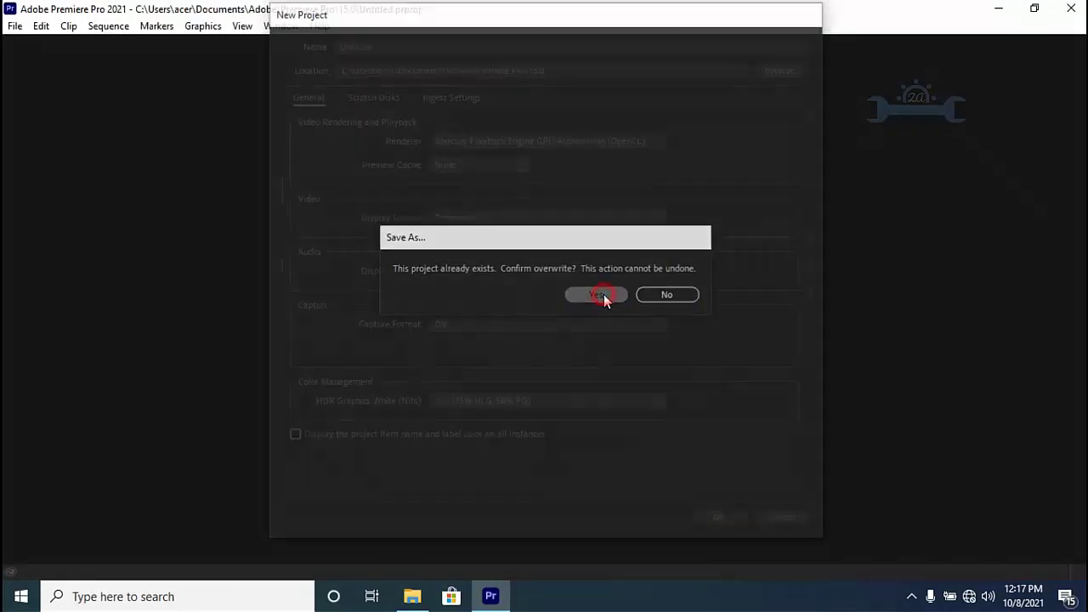